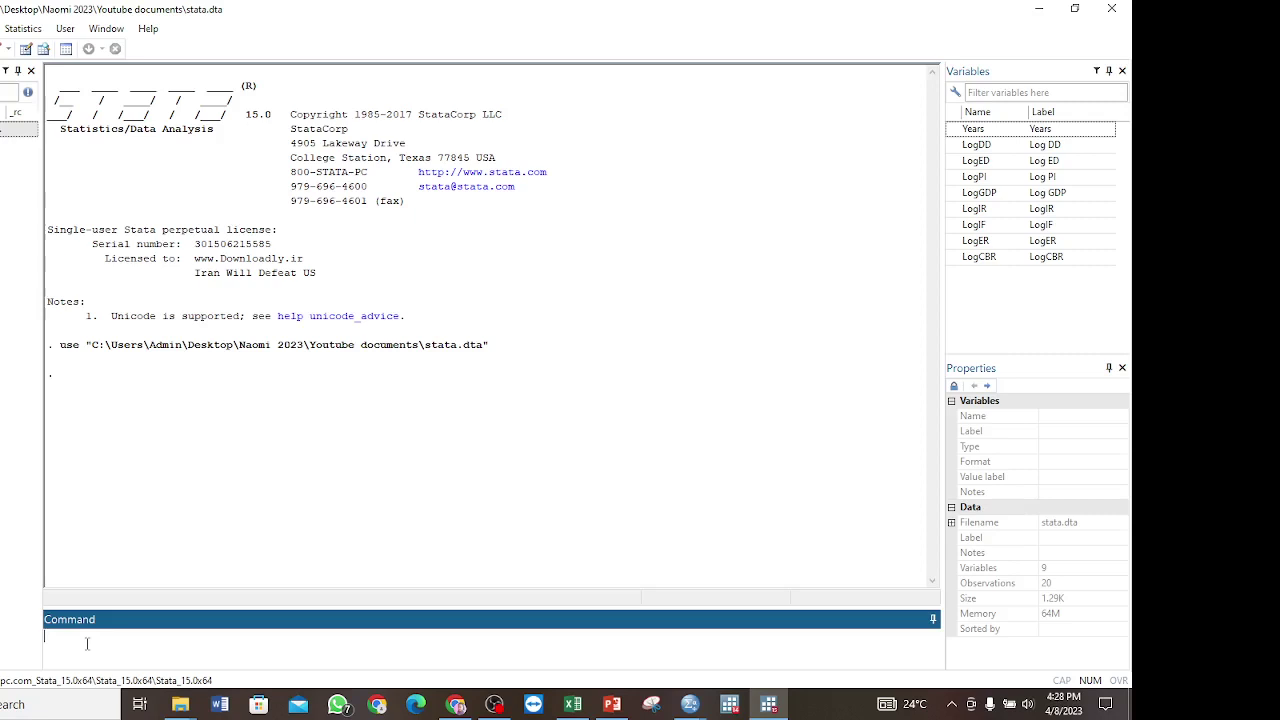
Declare the data as a time series with tsset Years, covering 2001 to 2020
{"action": "type", "text": "tsset Years"}
{"action": "key", "text": "Return"}
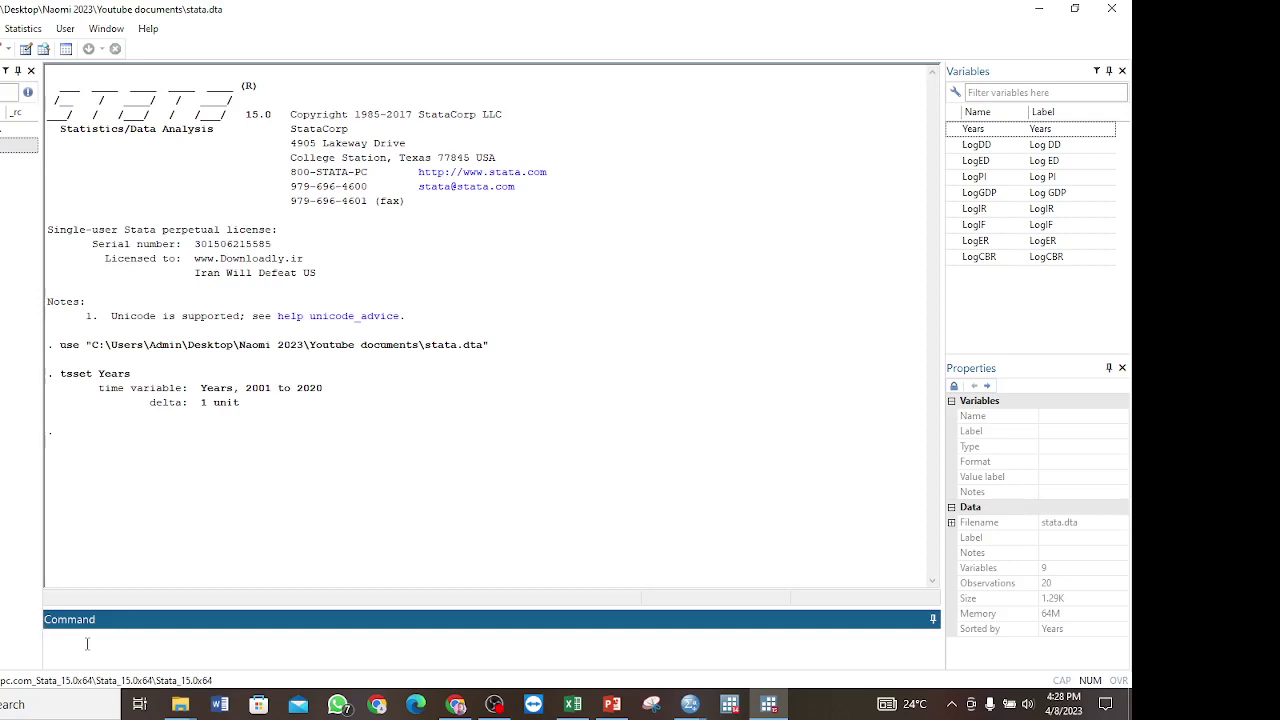
Run varsoc lag-order selection for LogGDP, LogDD and LogED; LogDD and LogED point to lag 1
{"action": "type", "text": "varsco"}
{"action": "key", "text": "BackSpace"}
{"action": "key", "text": "BackSpace"}
{"action": "type", "text": "oc LogGDP"}
{"action": "key", "text": "Return"}
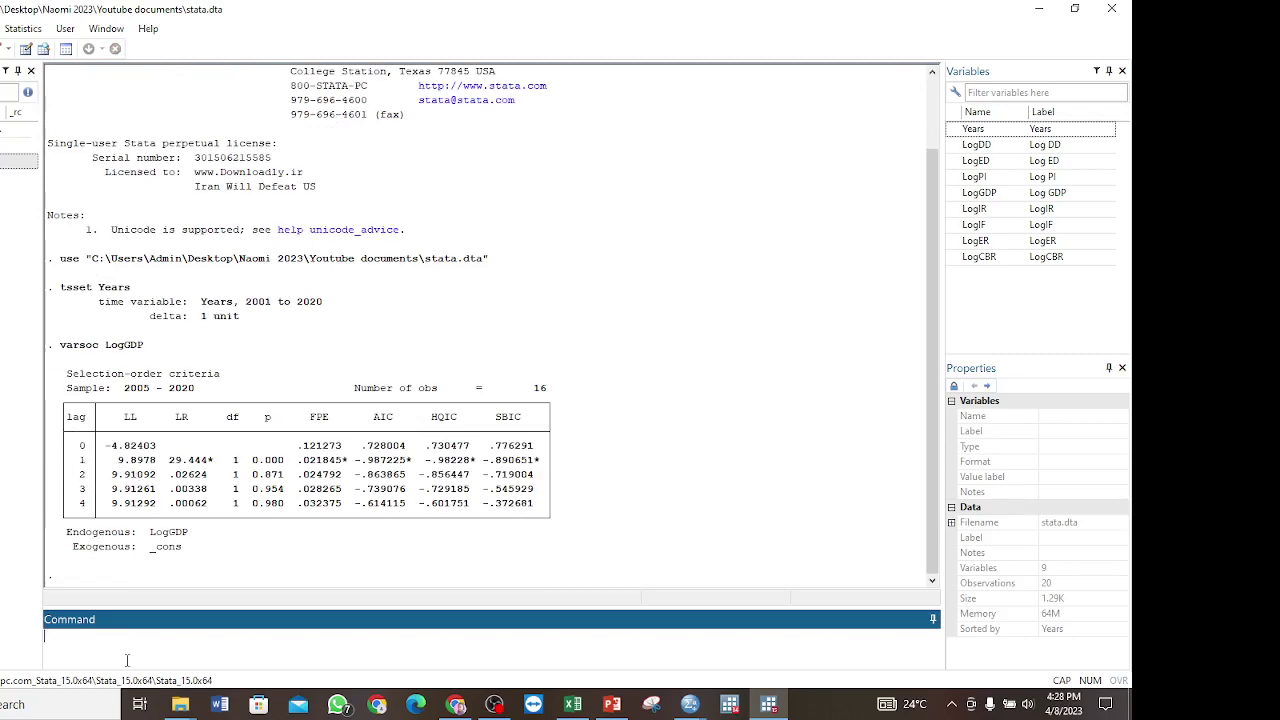
{"action": "type", "text": "VA"}
{"action": "key", "text": "BackSpace"}
{"action": "key", "text": "BackSpace"}
{"action": "type", "text": "varsoc LogDD"}
{"action": "key", "text": "Return"}
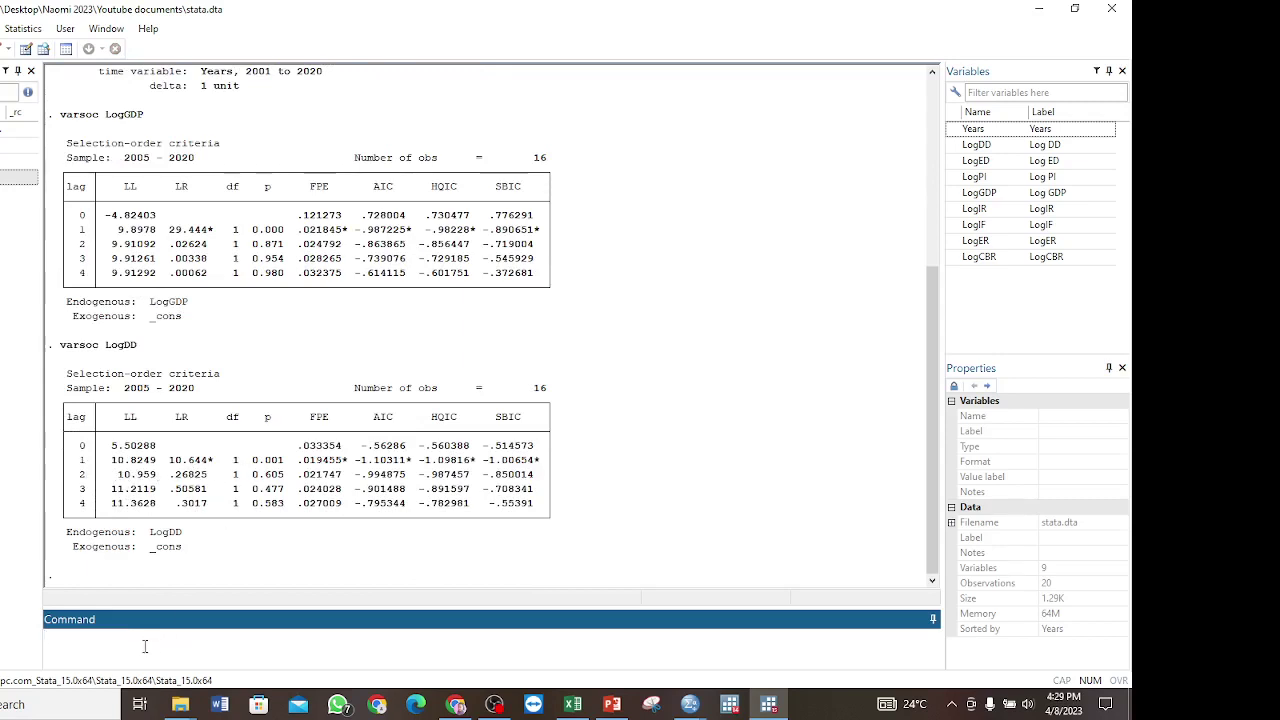
{"action": "type", "text": "varsoc LogED"}
{"action": "key", "text": "Return"}
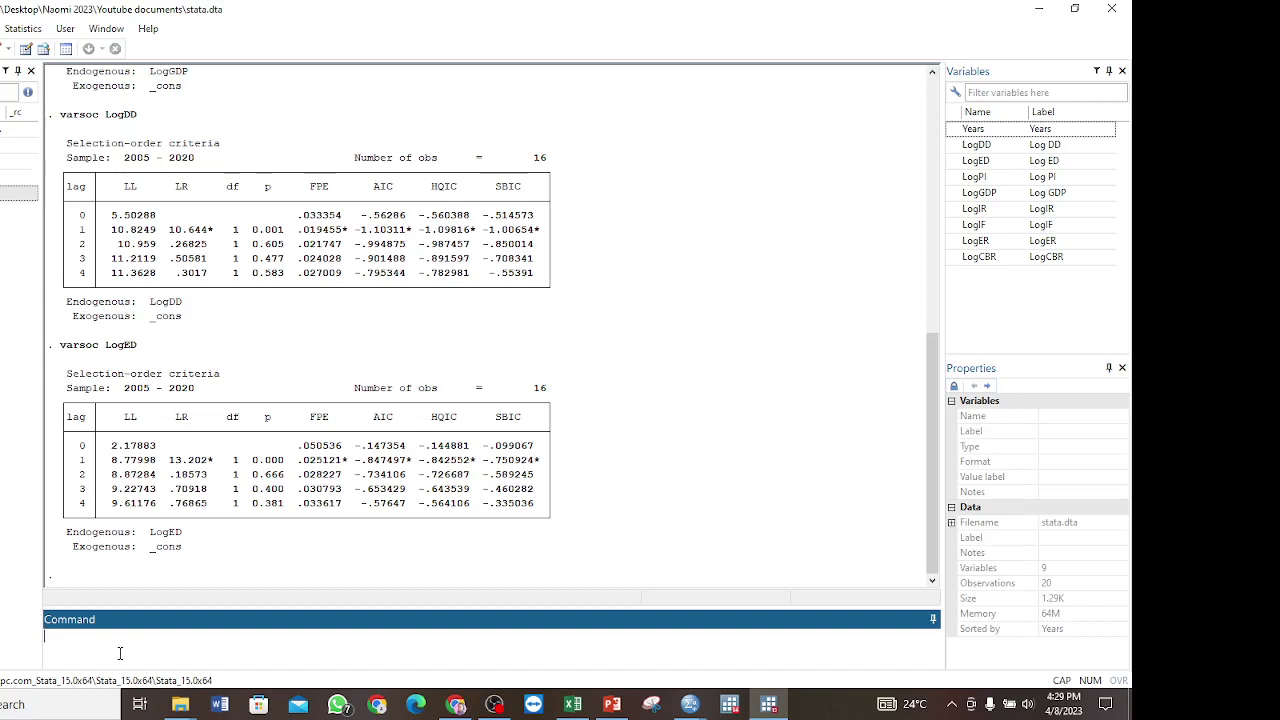
Install the ardl package with ssc install ardl, confirming it is already up to date
{"action": "type", "text": "ssc"}
{"action": "key", "text": "BackSpace"}
{"action": "key", "text": "BackSpace"}
{"action": "key", "text": "BackSpace"}
{"action": "type", "text": "ssc install ardl"}
{"action": "key", "text": "Return"}
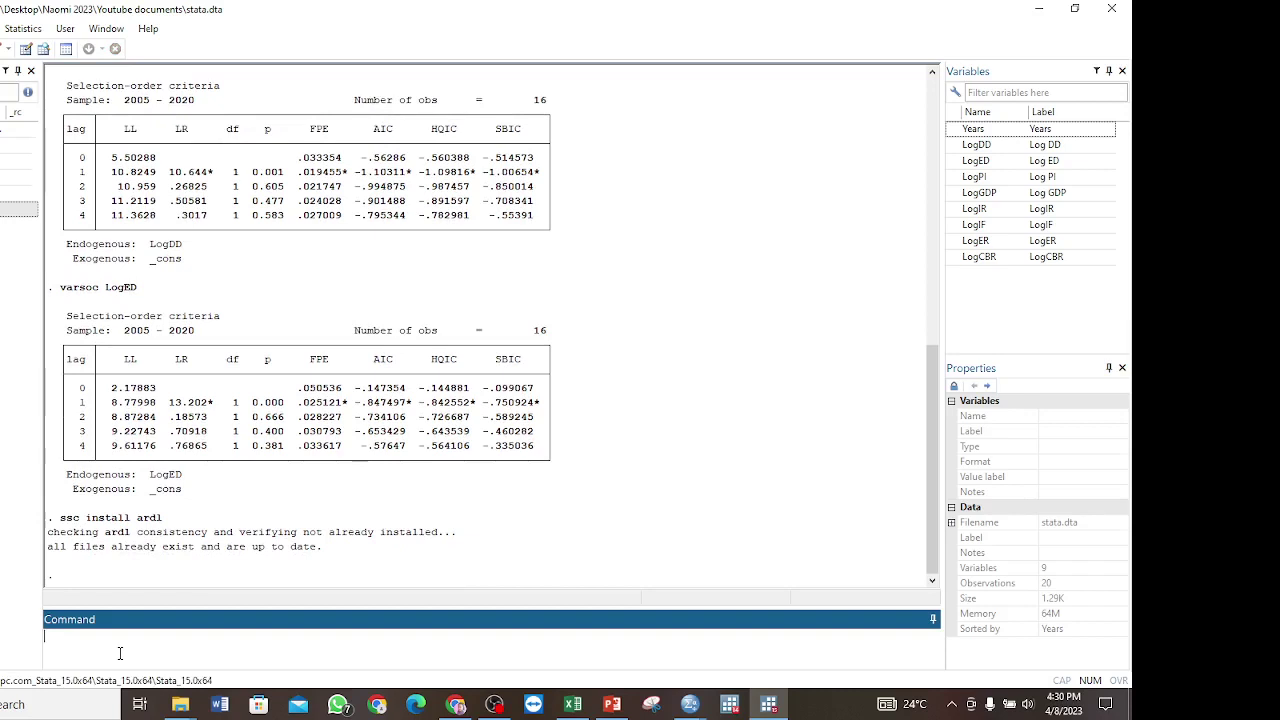
Start the ardl command with LogGDP as dependent and LogDD, LogED as regressors
{"action": "type", "text": "ardl Log GDP"}
{"action": "key", "text": "BackSpace"}
{"action": "key", "text": "BackSpace"}
{"action": "key", "text": "BackSpace"}
{"action": "key", "text": "BackSpace"}
{"action": "type", "text": "GDP LogDD LogED"}
Add maxlags(2) aic and run it, giving ARDL(1,1,1) with 18 observations and R-squared 0.9983
{"action": "type", "text": ", MA"}
{"action": "key", "text": "BackSpace"}
{"action": "key", "text": "BackSpace"}
{"action": "type", "text": "maxlags(2)"}
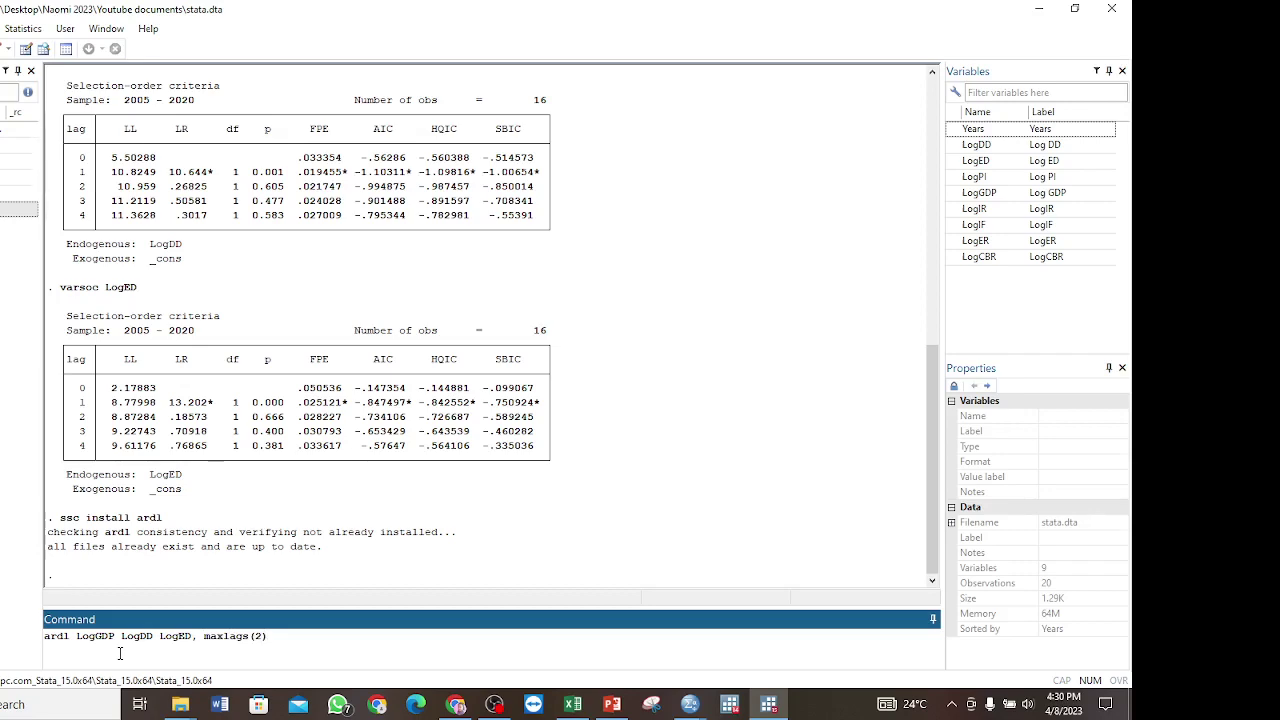
{"action": "type", "text": "aic"}
{"action": "key", "text": "Return"}
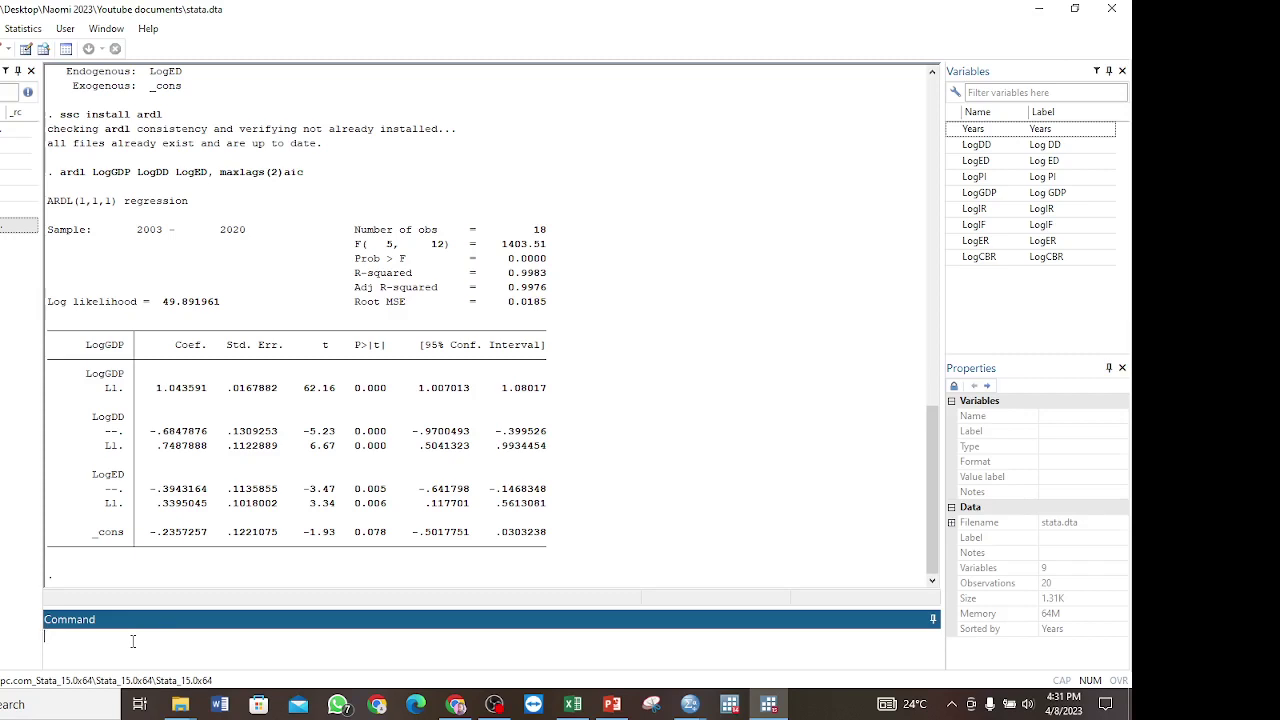
Display the e(lags) matrix, showing a selected lag of 1 for each variable
{"action": "type", "text": "matr"}
{"action": "type", "text": "ix"}
{"action": "type", "text": " list"}
{"action": "type", "text": " e"}
{"action": "type", "text": "("}
{"action": "type", "text": "b"}
{"action": "type", "text": "ags"}
{"action": "type", "text": ")"}
{"action": "key", "text": "Return"}
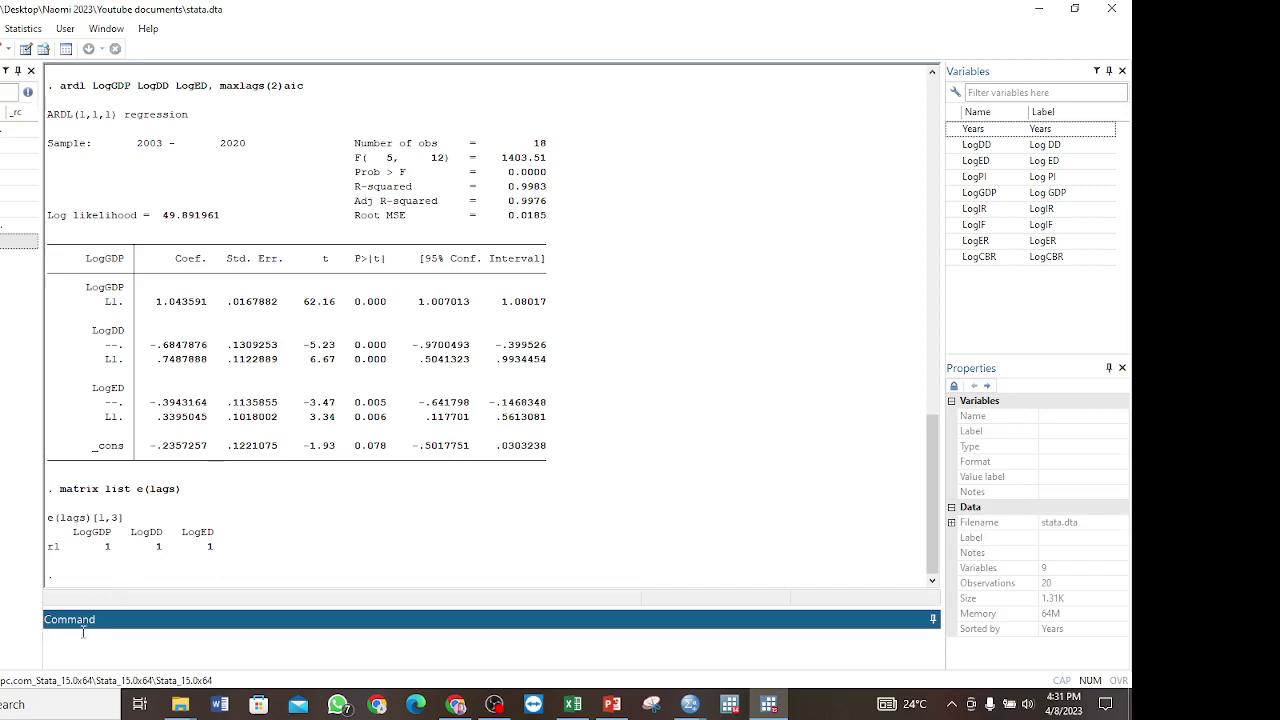
Enter the variable list ardl LogGDP LogDD LogED in the Command box
{"action": "type", "text": "ardl LogGDP L"}
{"action": "key", "text": "Caps_Lock"}
{"action": "type", "text": "og"}
{"action": "key", "text": "Caps_Lock"}
{"action": "type", "text": "DD L"}
{"action": "key", "text": "Caps_Lock"}
{"action": "type", "text": "og"}
{"action": "key", "text": "Caps_Lock"}
{"action": "type", "text": "ED"}
Add options lags(1 1 1) ec btest and run, giving bounds test F = 5.364, t = 2.712
{"action": "type", "text": ","}
{"action": "key", "text": "Caps_Lock"}
{"action": "type", "text": "lags(1"}
{"action": "type", "text": "1 1) ec"}
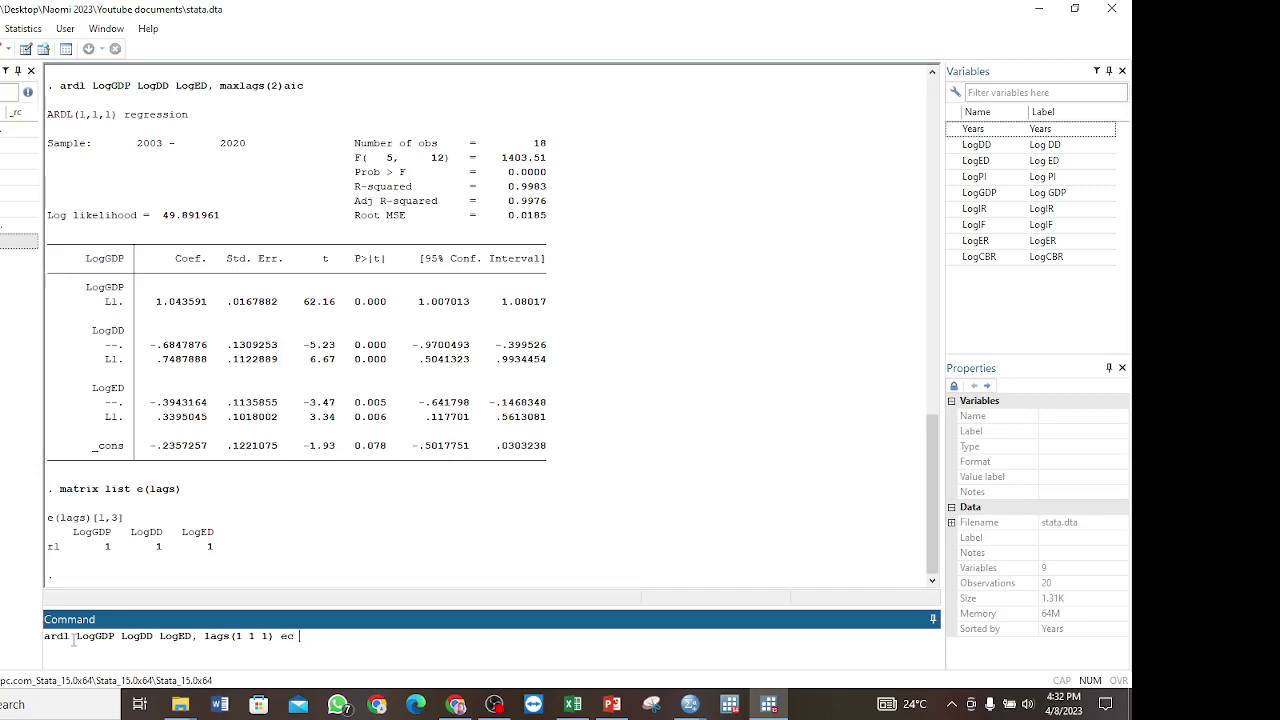
{"action": "type", "text": " btest"}
{"action": "key", "text": "Return"}
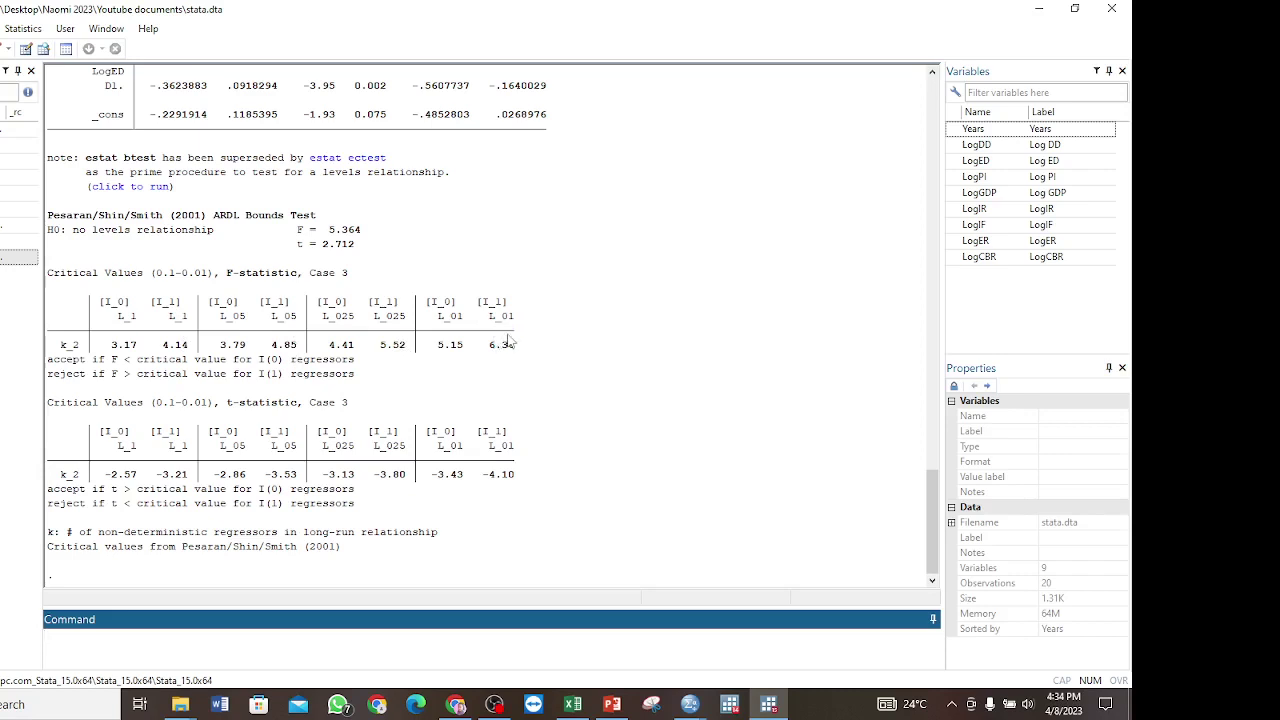
{"action": "left_click", "coordinate": [464, 247]}
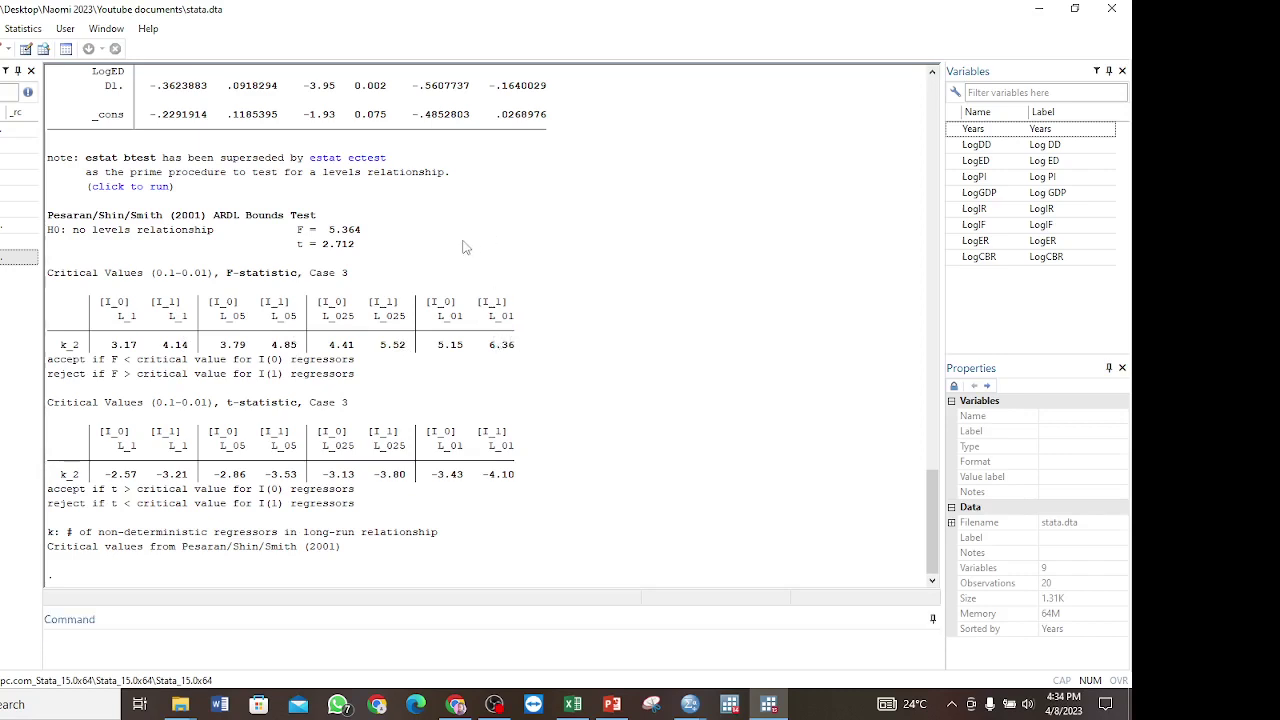